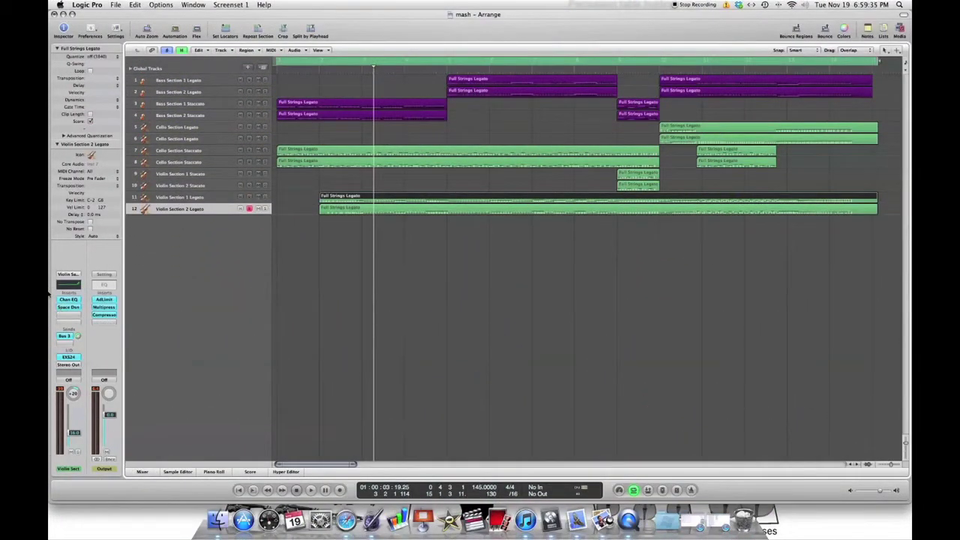
Show the mixer and open the Output's Adaptive Limiter, Multipressor and Compressor, with Multipressor top and Compressor upper right.
left_click(142, 472)
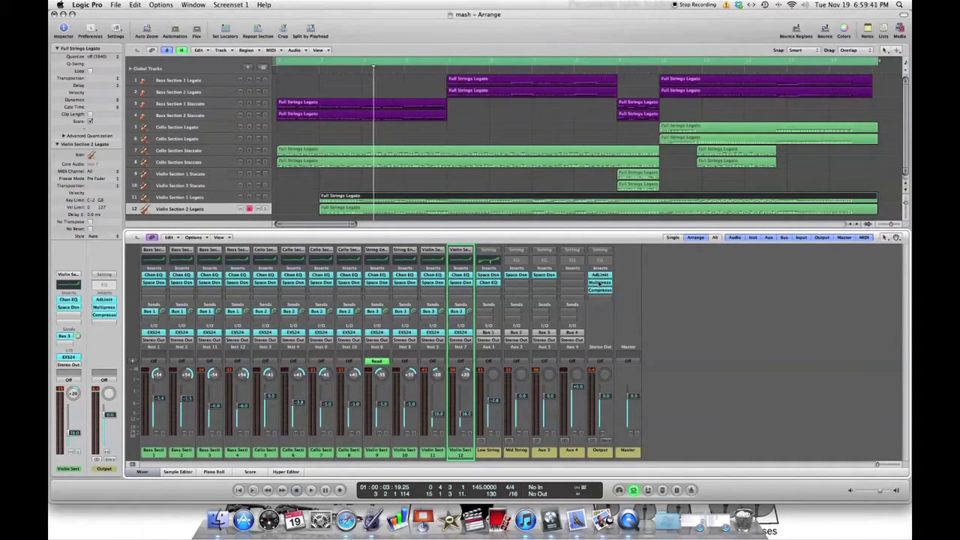
left_click(600, 275)
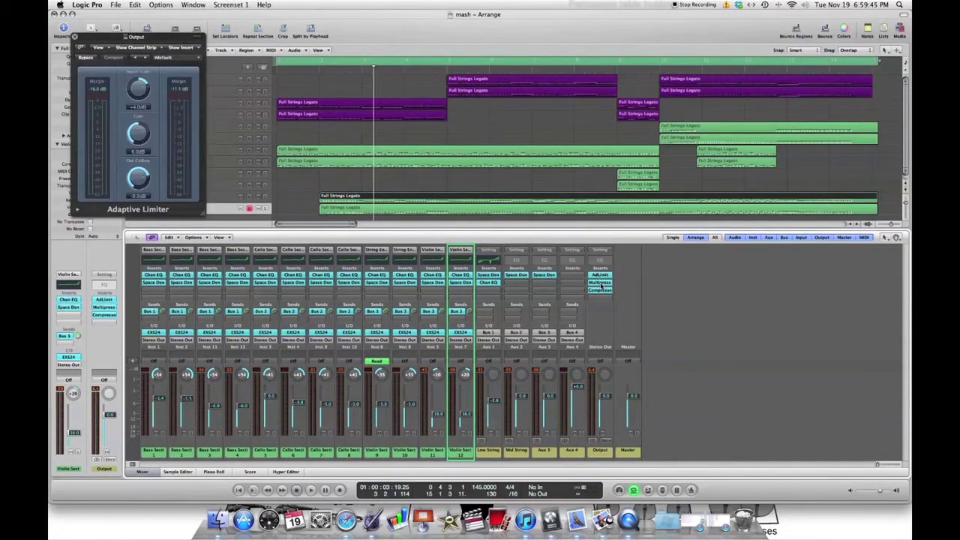
left_click(601, 283)
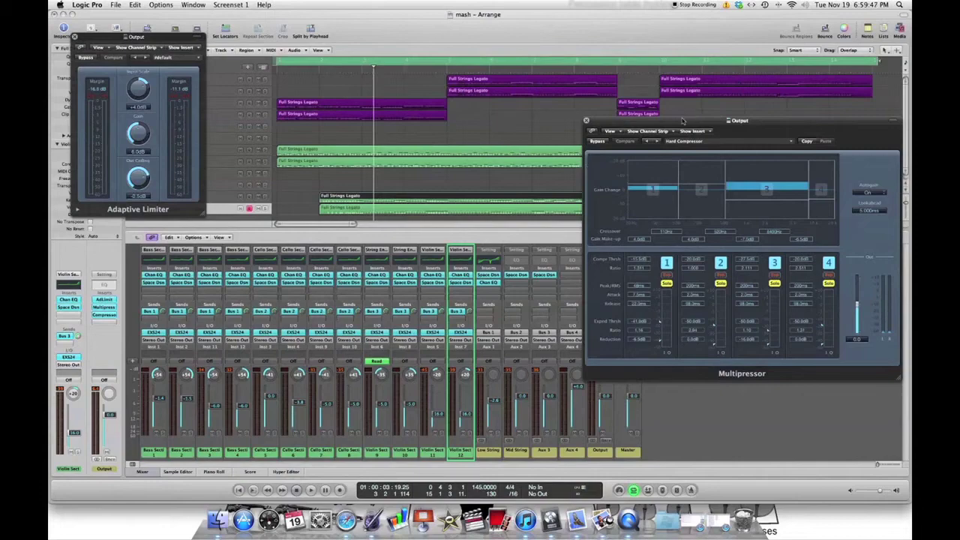
left_click_drag(682, 120, 309, 4)
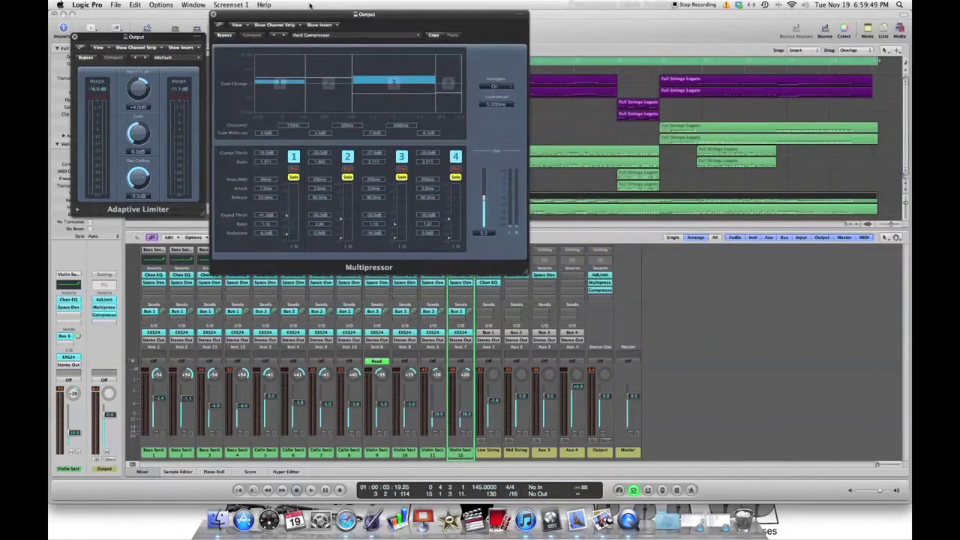
left_click(599, 290)
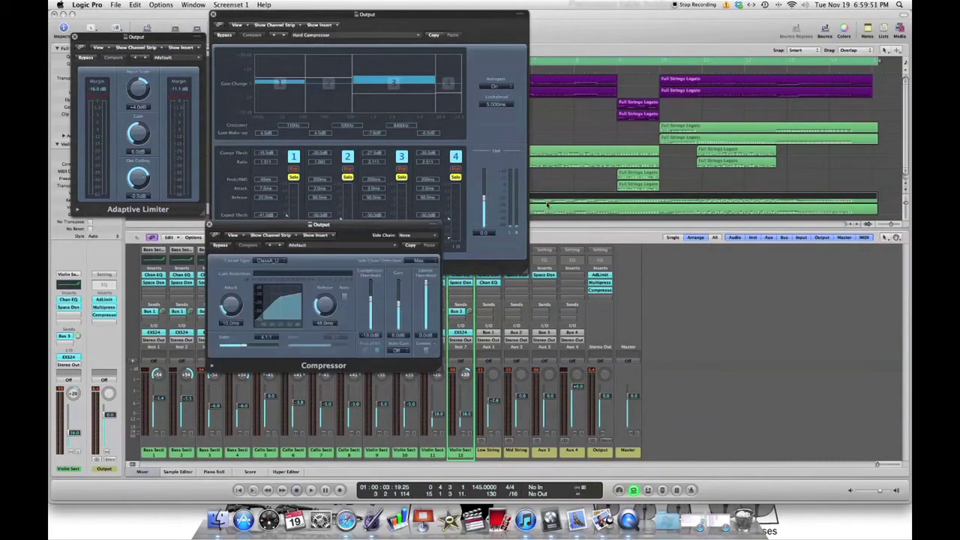
left_click_drag(284, 226, 741, 5)
Bypass the Compressor, Multipressor and Adaptive Limiter and play the unprocessed strings.
left_click(678, 36)
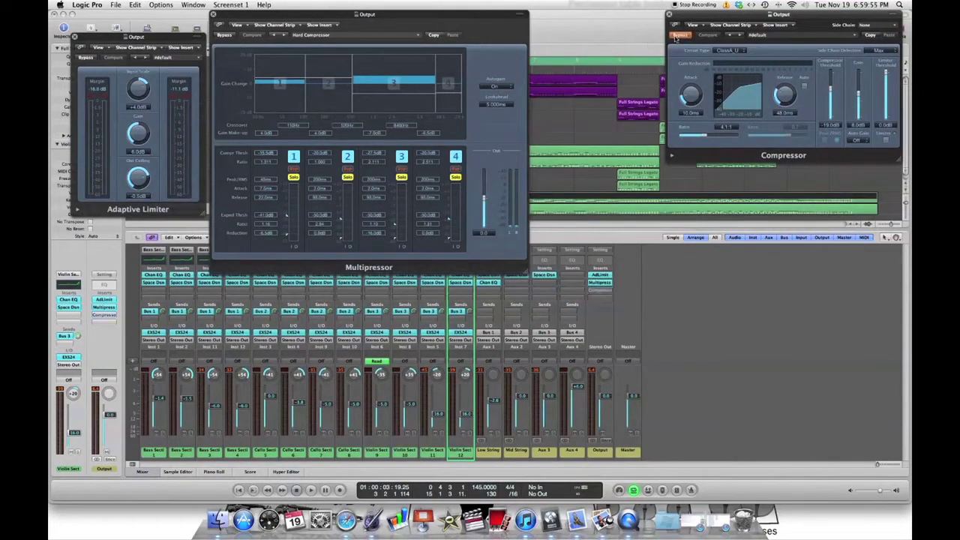
left_click(223, 34)
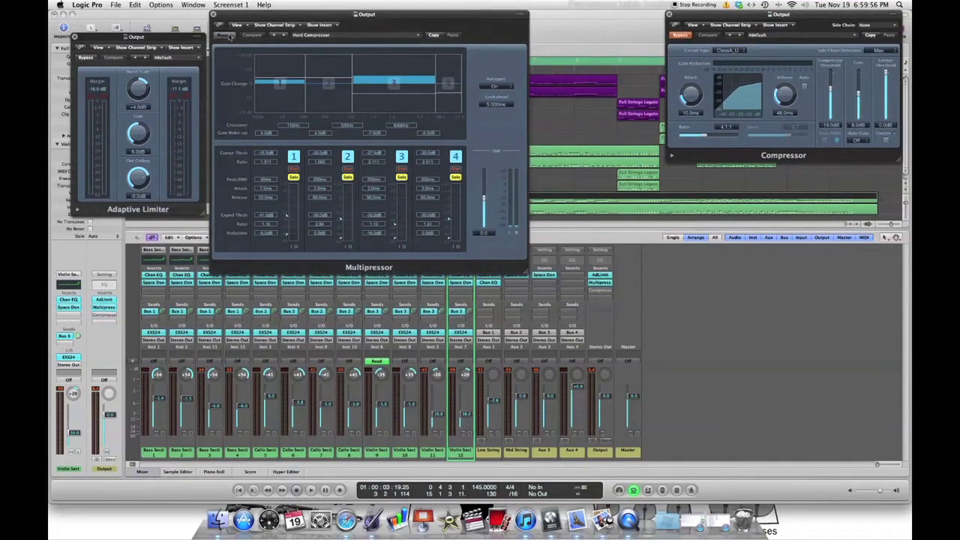
left_click(87, 58)
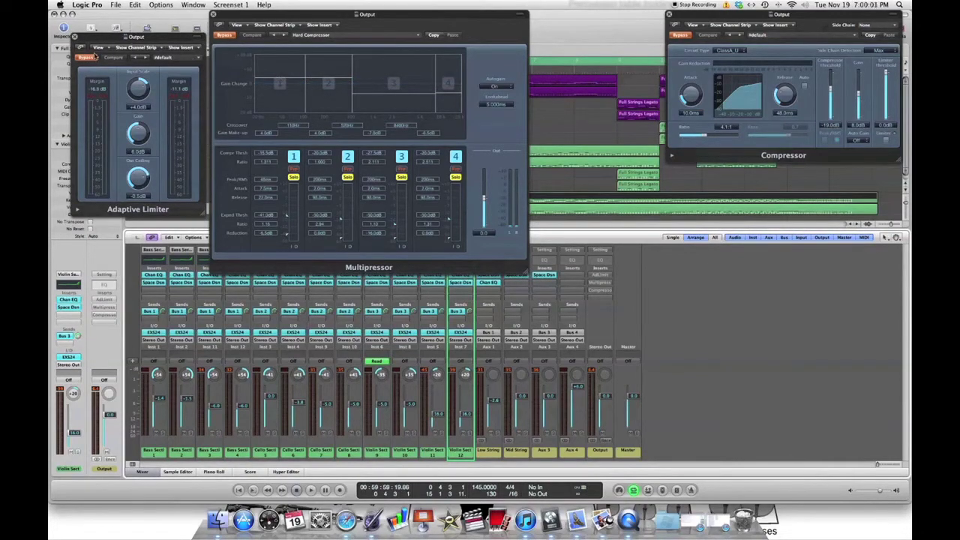
key("space")
Re-enable the Adaptive Limiter, Compressor and Multipressor, then move the Multipressor window to the lower right.
left_click(87, 58)
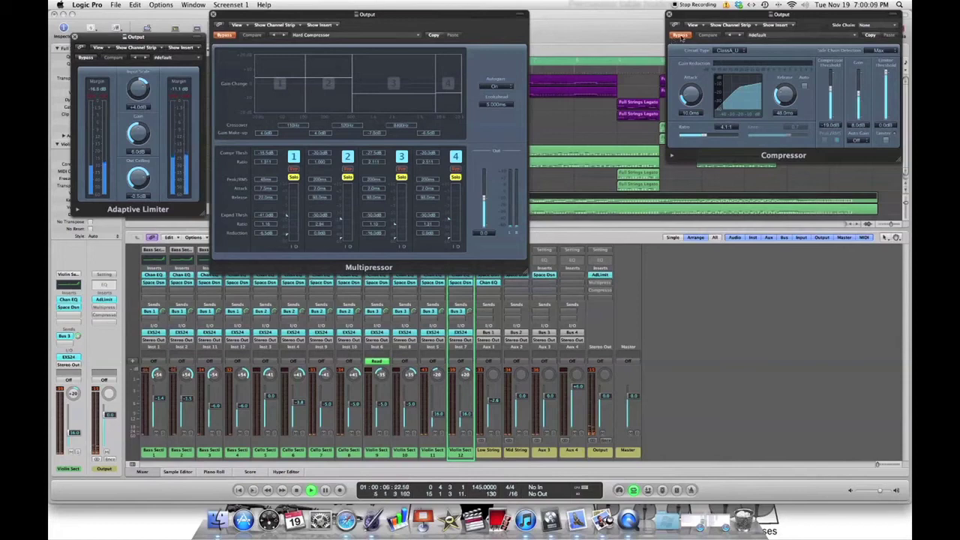
left_click(680, 36)
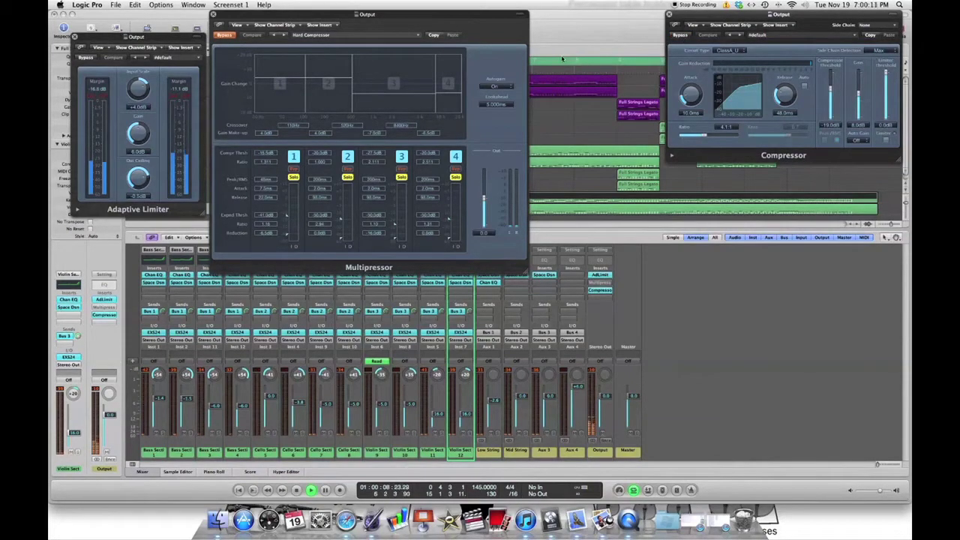
left_click(225, 35)
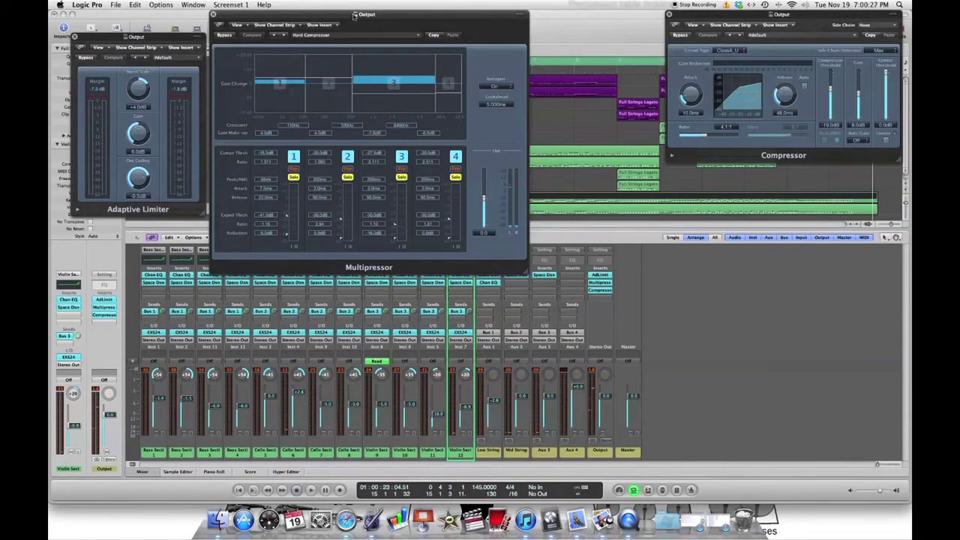
left_click_drag(355, 14, 728, 169)
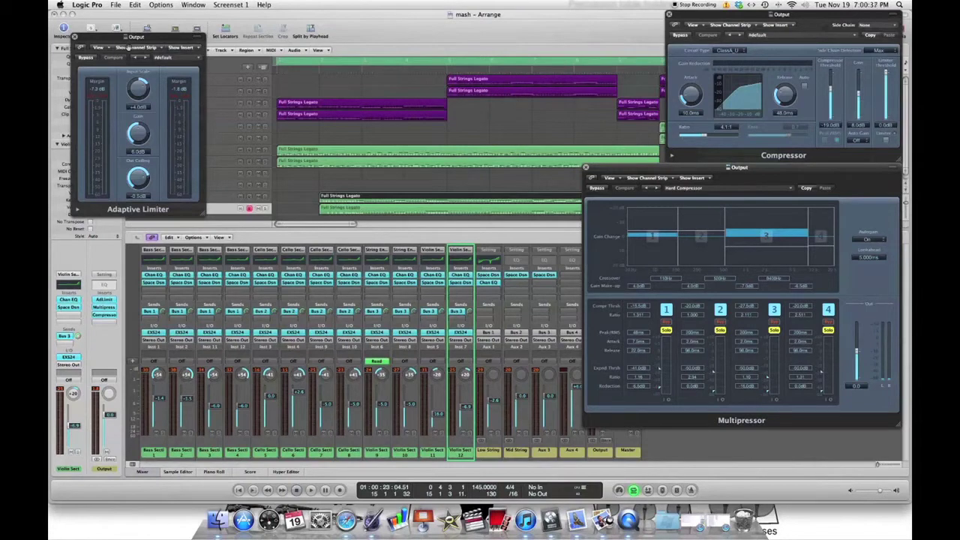
left_click(792, 190)
mouse_move(834, 280)
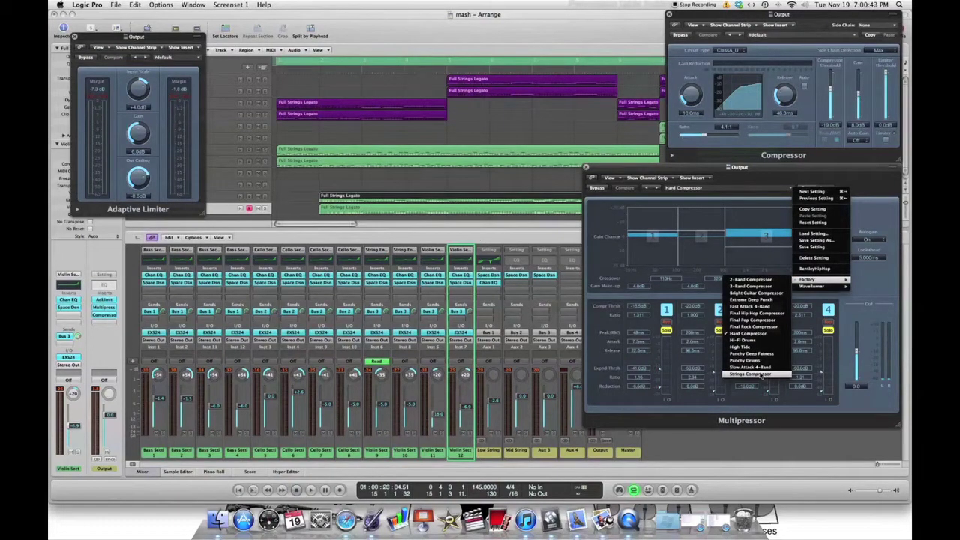
left_click(724, 447)
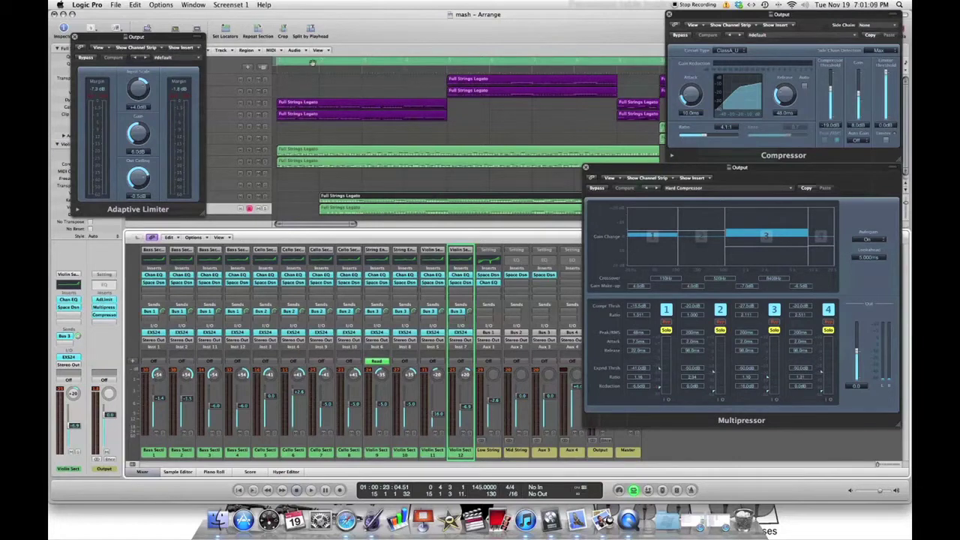
Play from the start and set the Adaptive Limiter gain to 12 dB, then down to about 7.4 dB.
key("Return")
left_click_drag(159, 39, 223, 39)
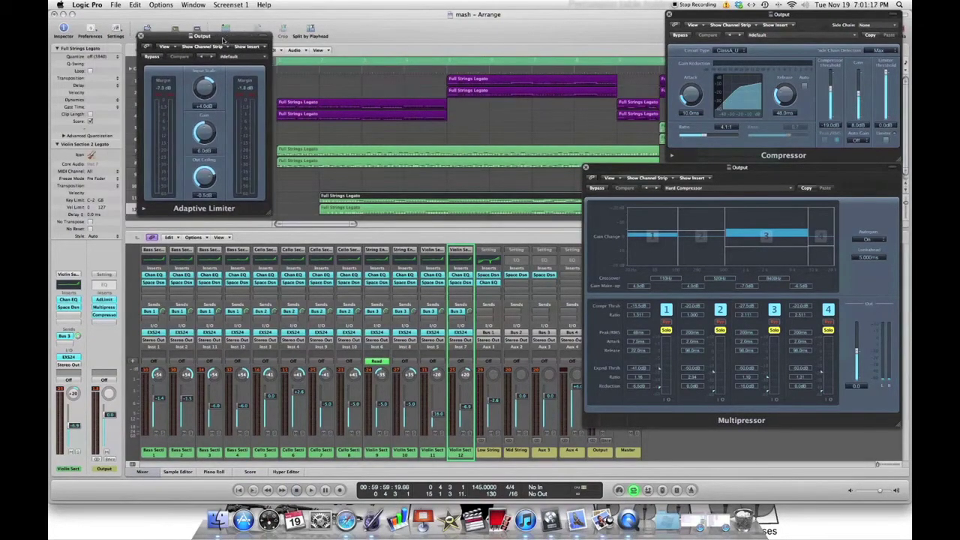
left_click(215, 90)
left_click_drag(174, 40, 379, 231)
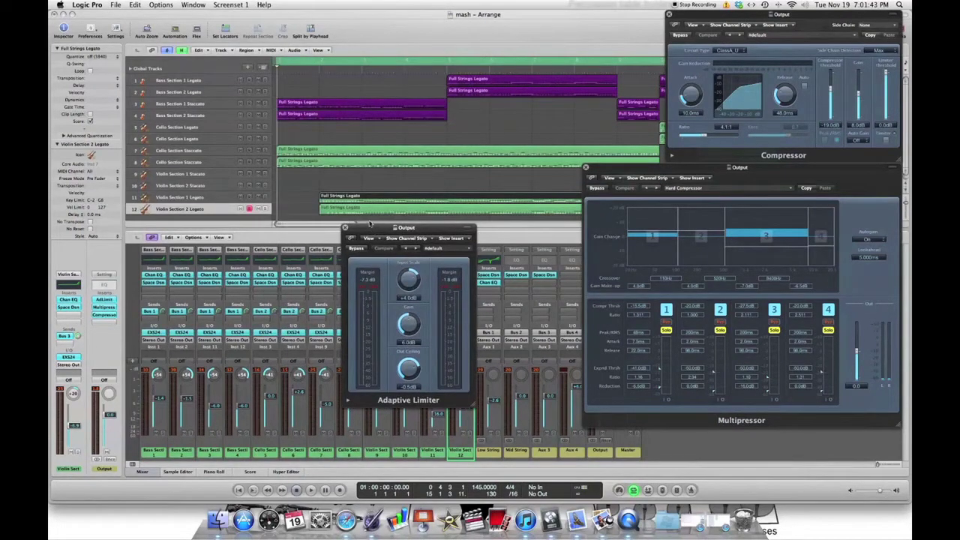
key("space")
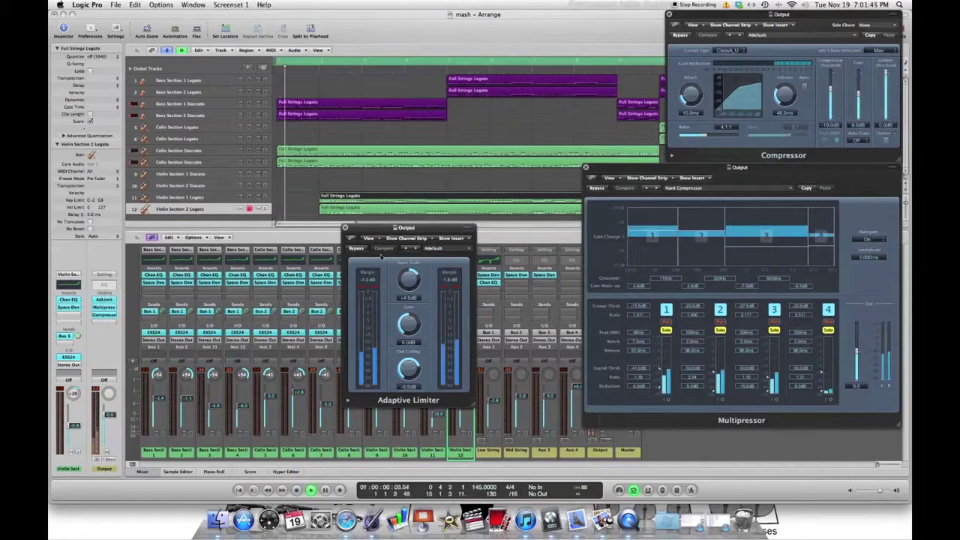
left_click_drag(408, 324, 409, 294)
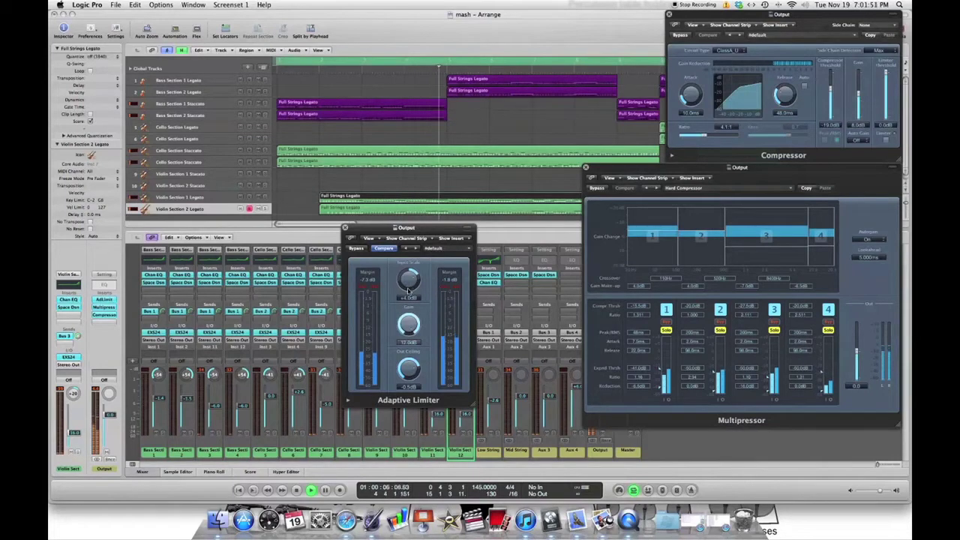
left_click_drag(408, 294, 411, 325)
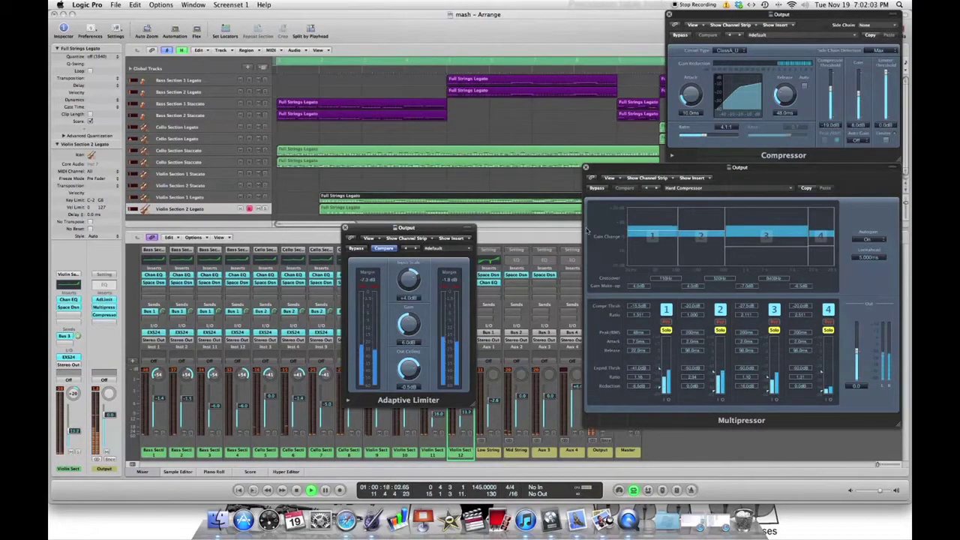
Restart playback, raise the limiter's input scale to +2.6 dB, and close the Adaptive Limiter.
key("space")
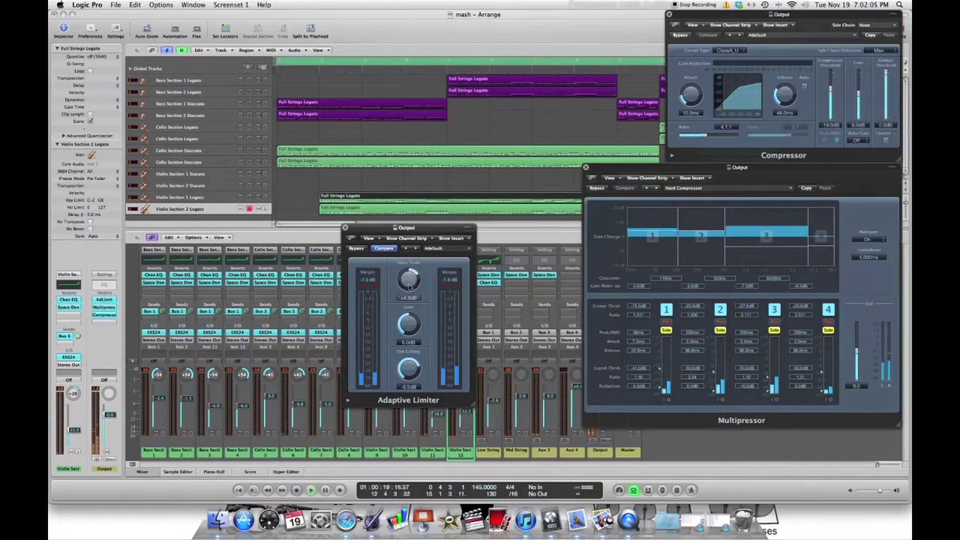
key("space")
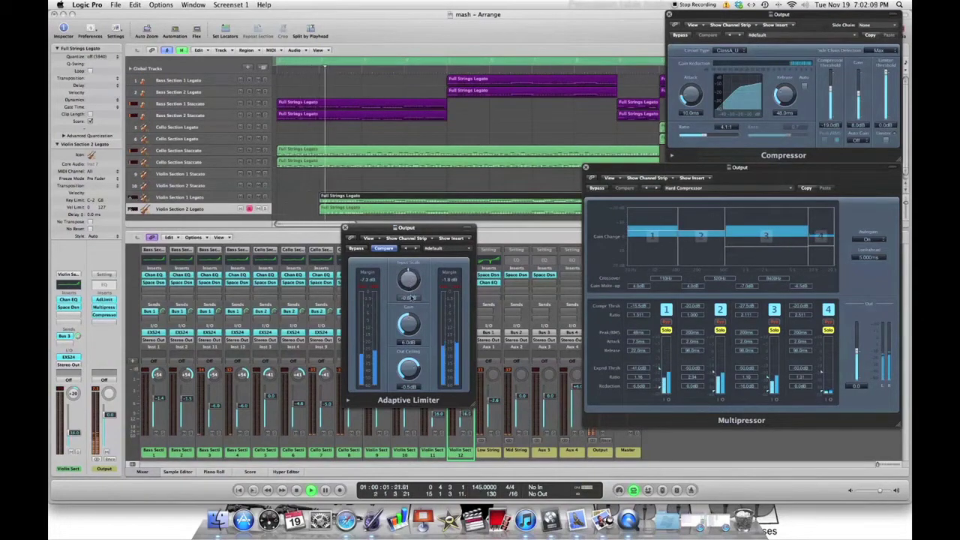
left_click_drag(411, 297, 412, 280)
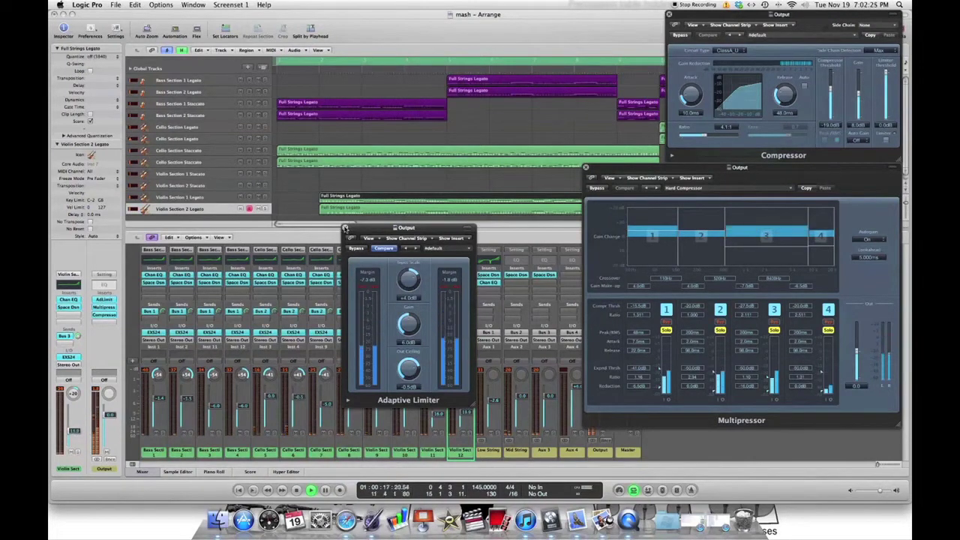
left_click(345, 227)
Move the Multipressor window to the upper left and the Compressor window lower.
left_click_drag(709, 166, 324, 42)
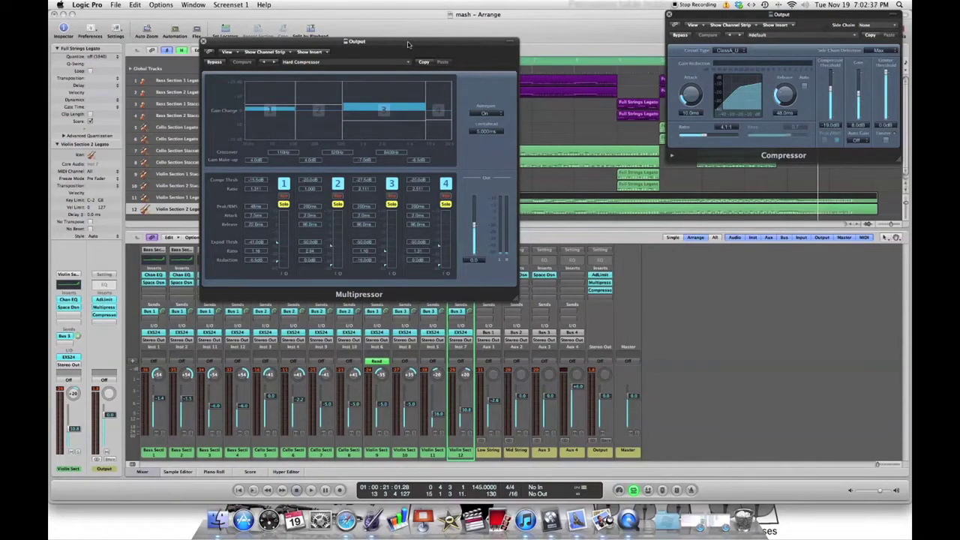
left_click_drag(773, 13, 637, 79)
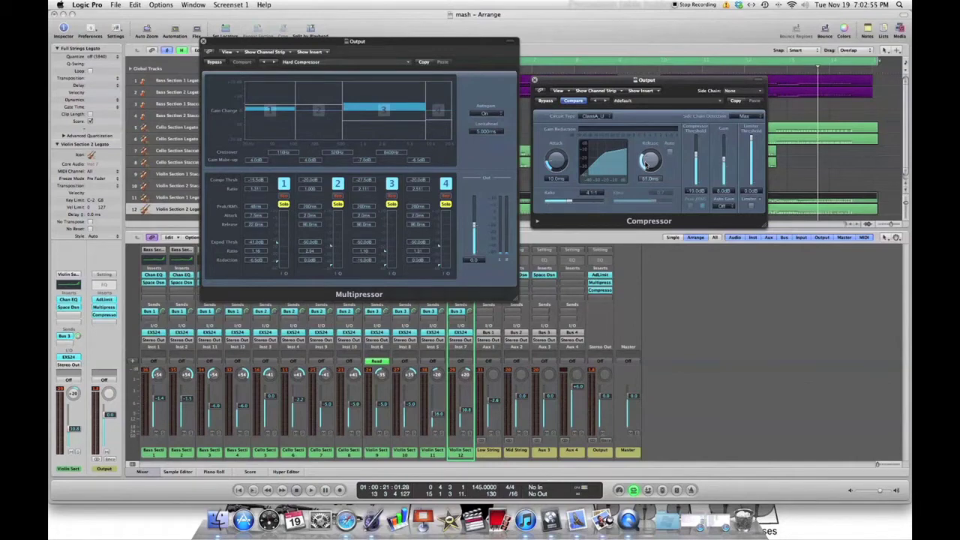
Play from the start and set the Compressor threshold to about -33 dB and gain to about 18 dB.
left_click_drag(591, 80, 596, 210)
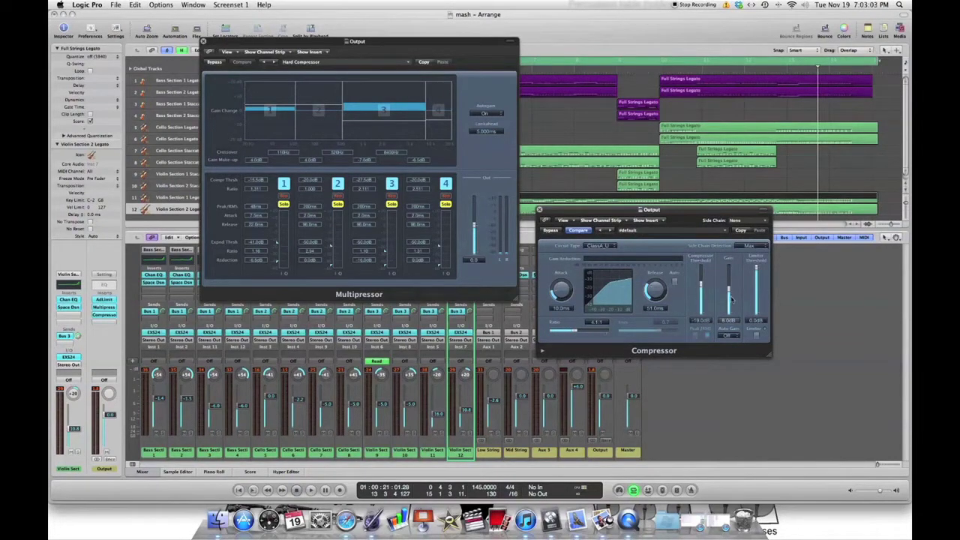
key("Return")
key("space")
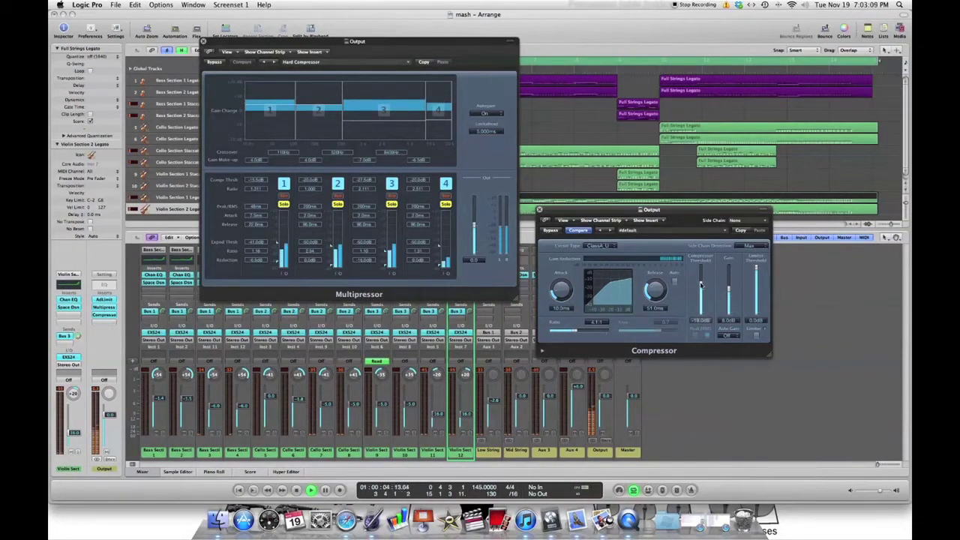
left_click_drag(701, 284, 701, 303)
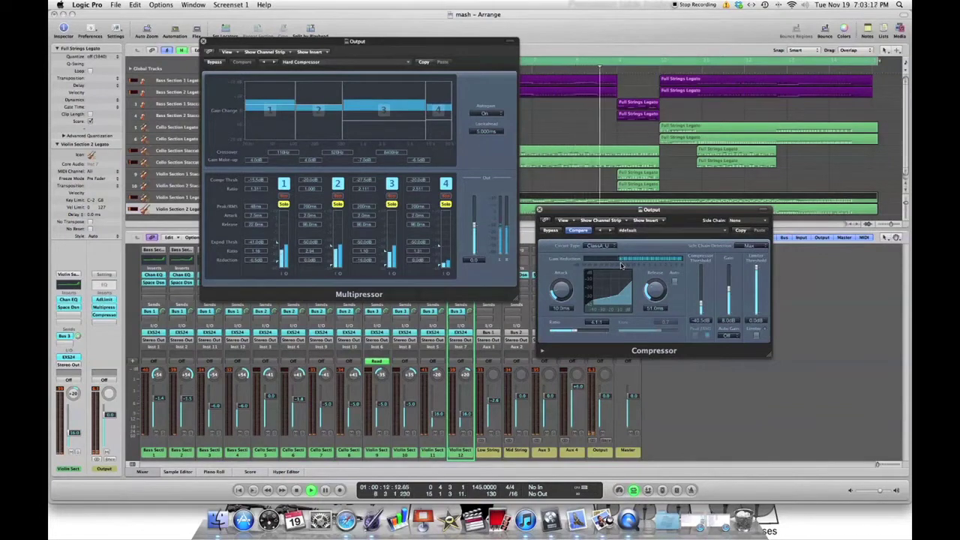
mouse_move(729, 292)
left_mouse_down()
mouse_move(727, 272)
mouse_move(727, 289)
left_mouse_up()
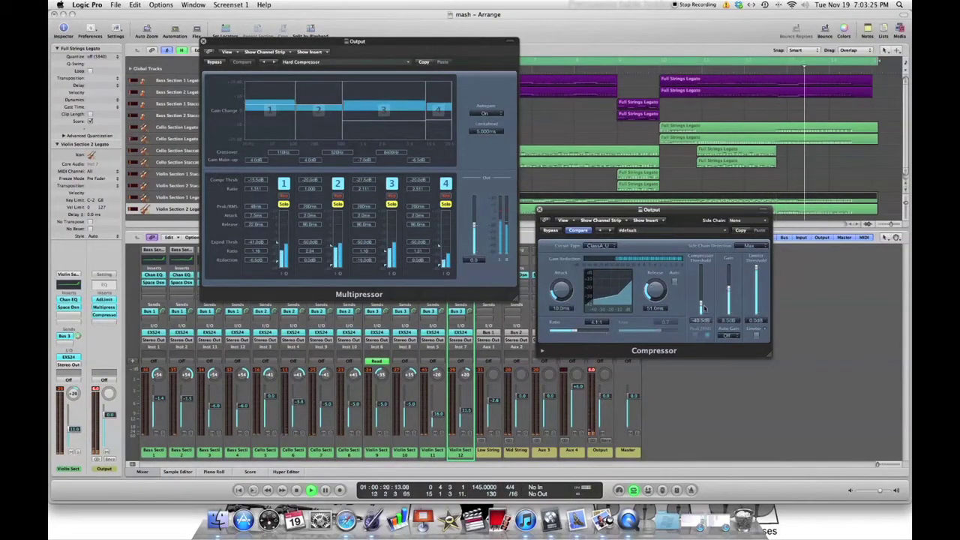
Raise the Compressor threshold to compress less, readjust its makeup gain, and close the Compressor.
left_click_drag(700, 302, 700, 283)
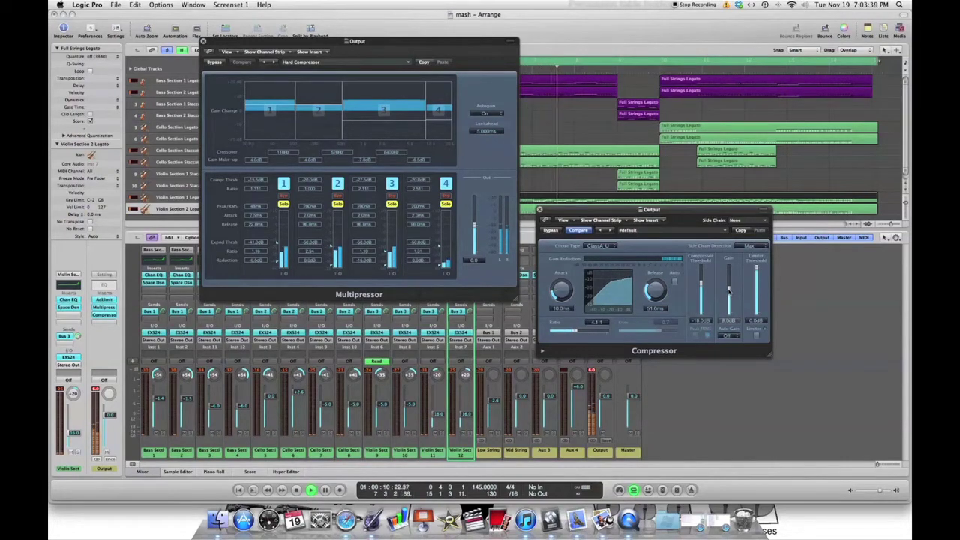
left_click_drag(729, 291, 728, 288)
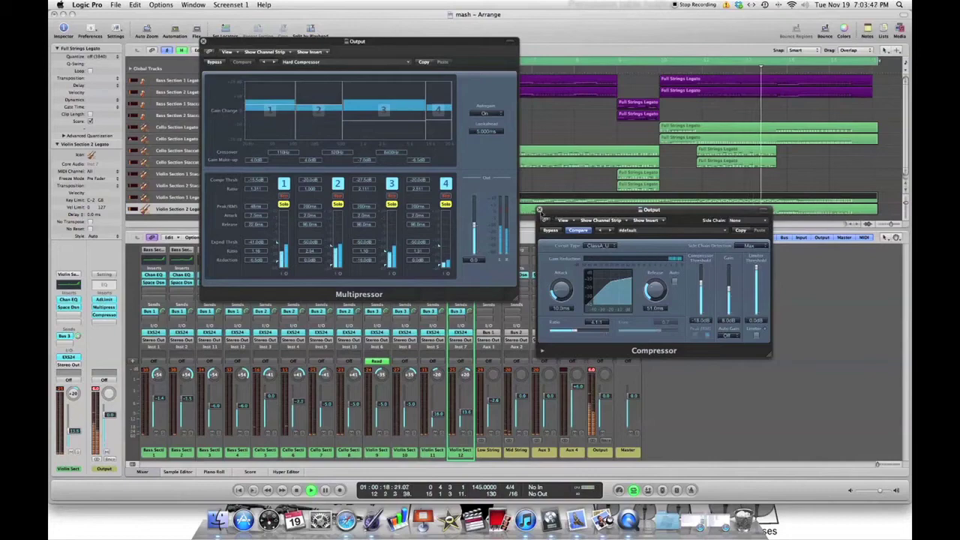
left_click(539, 210)
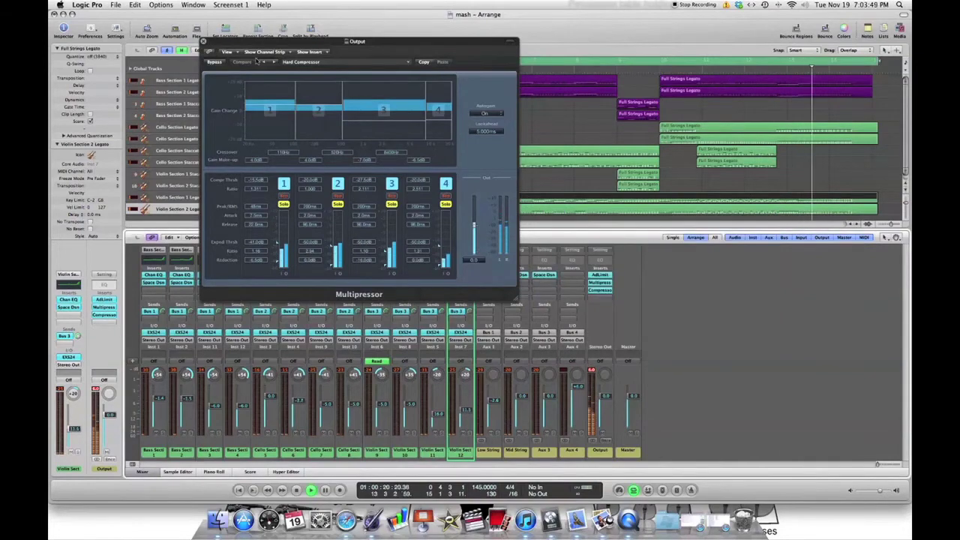
Drag the Multipressor window down and right, clear of the string regions.
left_click_drag(283, 43, 485, 219)
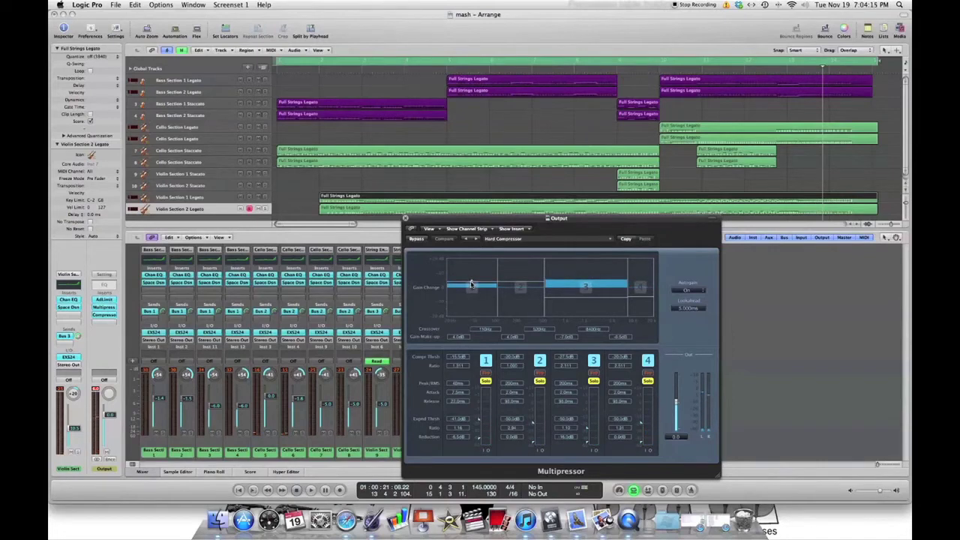
Browse the Multipressor's factory presets and dismiss the list without choosing one.
left_click(609, 240)
mouse_move(645, 330)
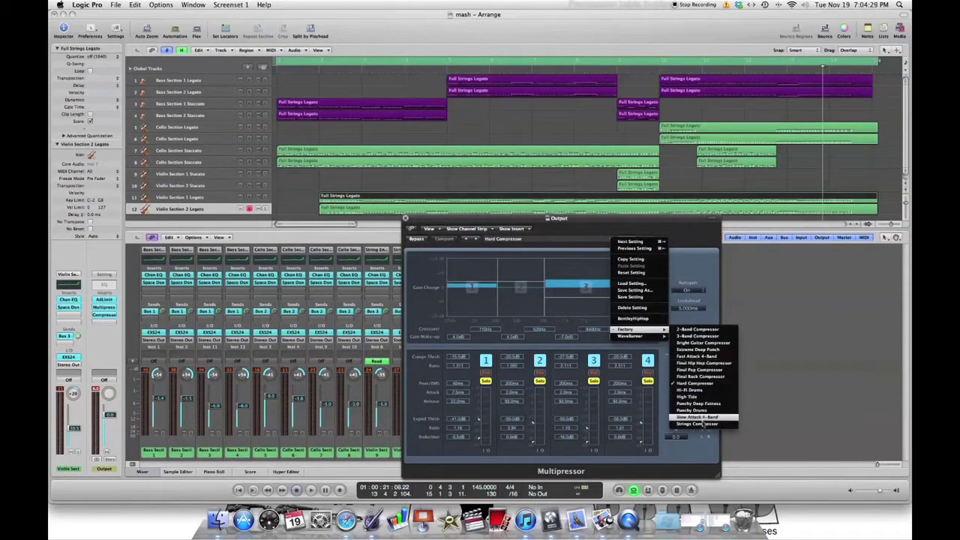
left_click(702, 308)
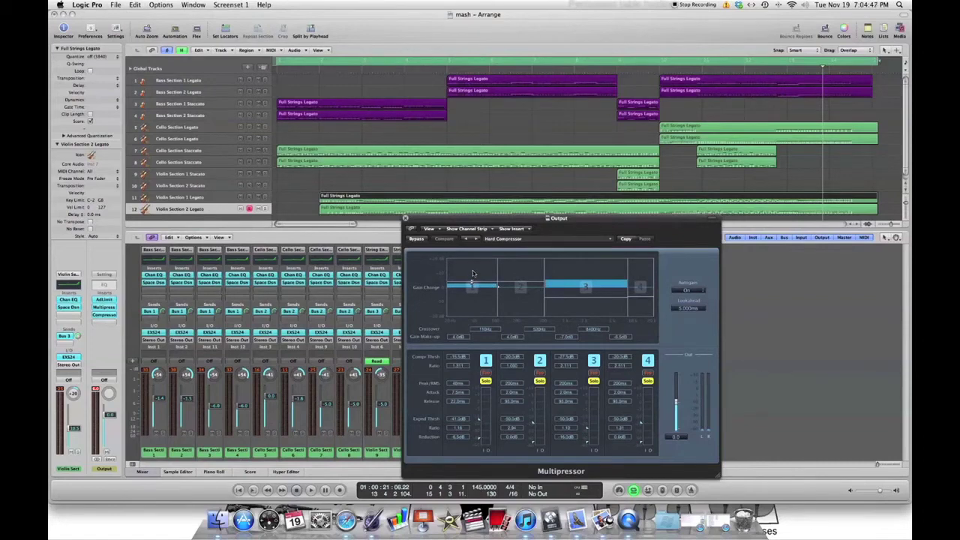
Set the Multipressor's autogain to Off, play the arrangement, then switch autogain back On.
left_click(697, 291)
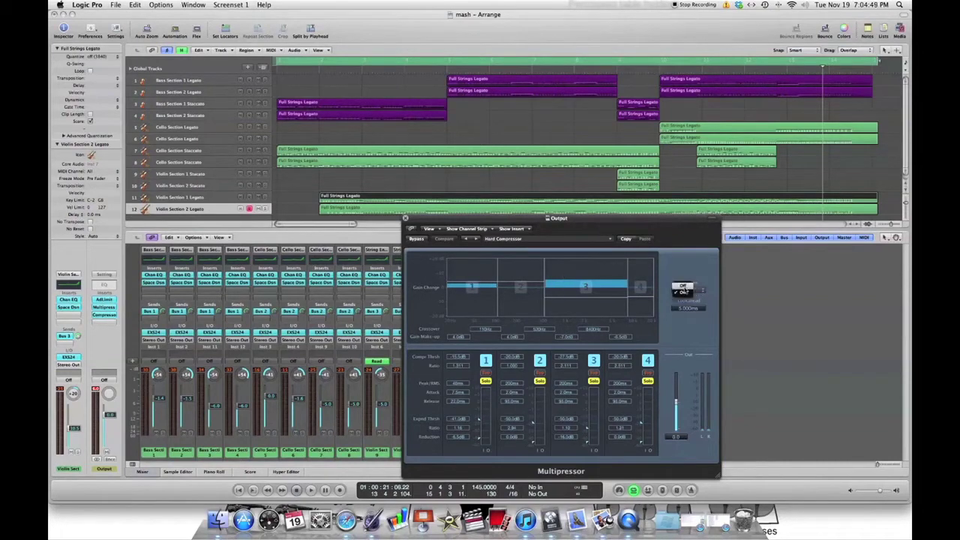
left_click(682, 286)
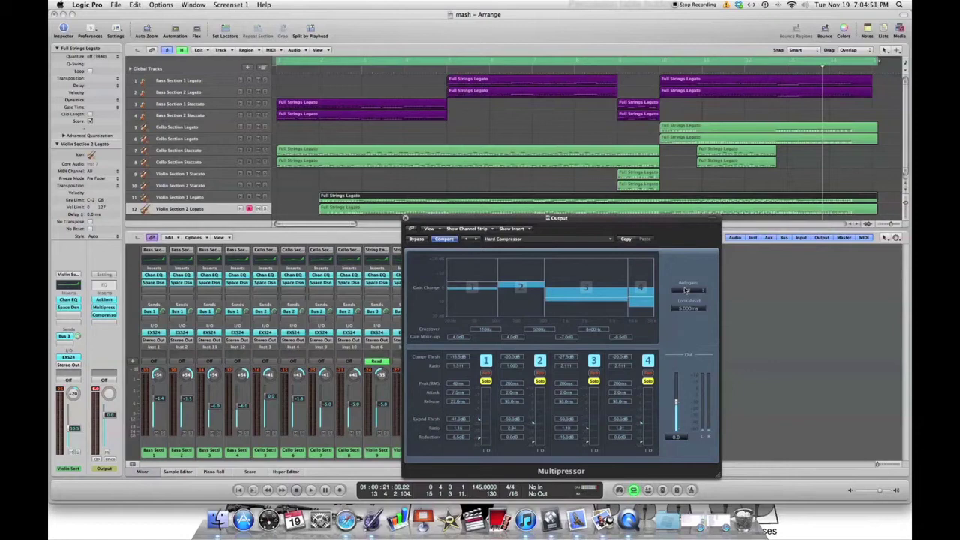
key("space")
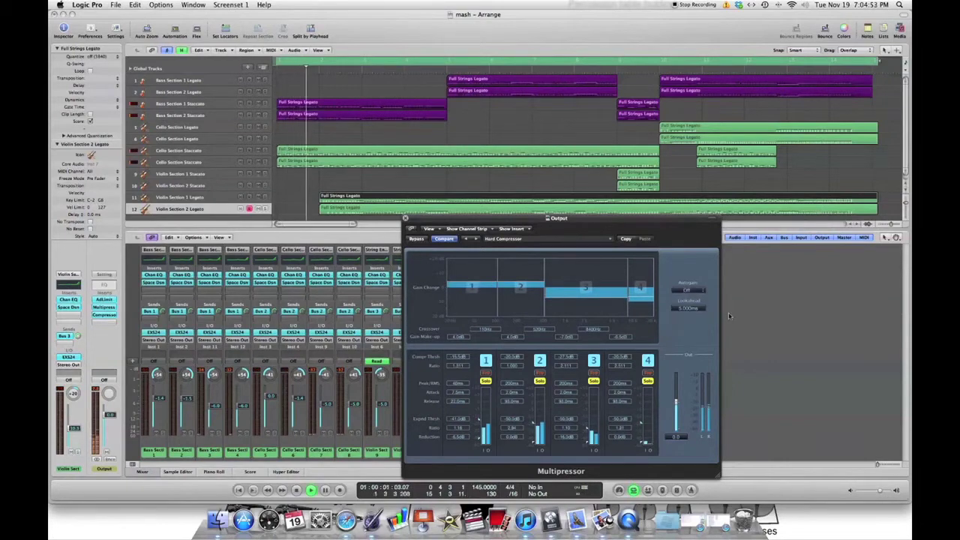
left_click(687, 290)
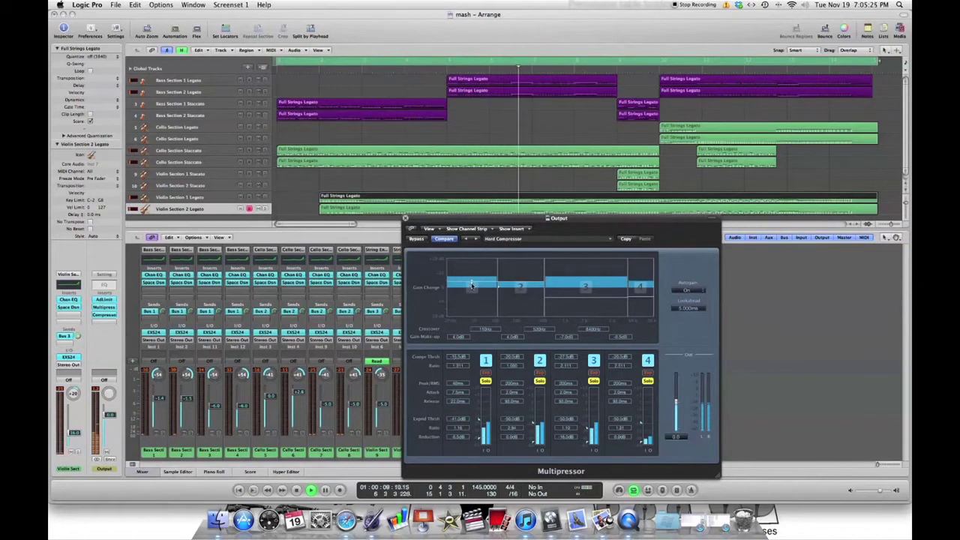
Raise the Multipressor's band 1 gain, lower band 3's gain, and close the Multipressor.
mouse_move(471, 285)
left_mouse_down()
mouse_move(471, 262)
mouse_move(470, 283)
left_mouse_up()
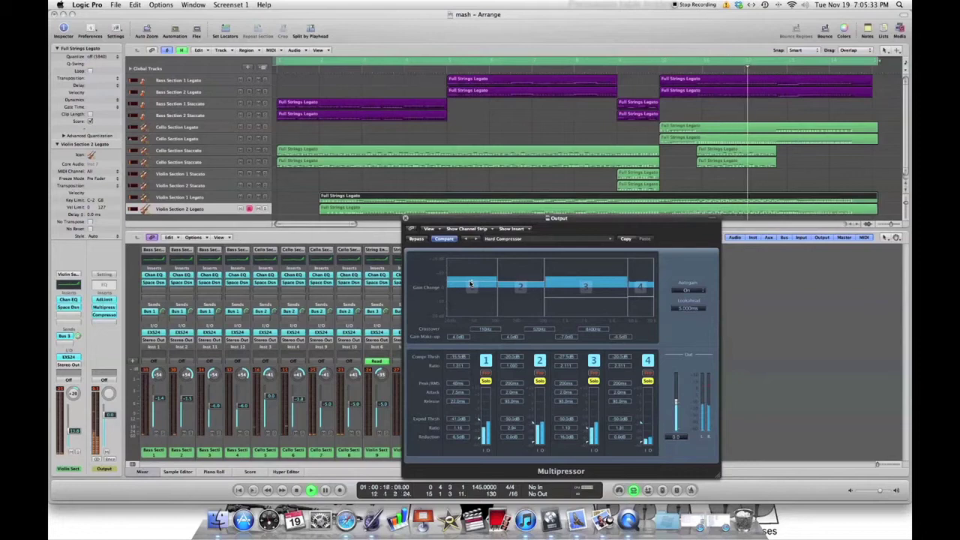
mouse_move(574, 284)
left_mouse_down()
mouse_move(585, 300)
mouse_move(583, 278)
mouse_move(584, 297)
left_mouse_up()
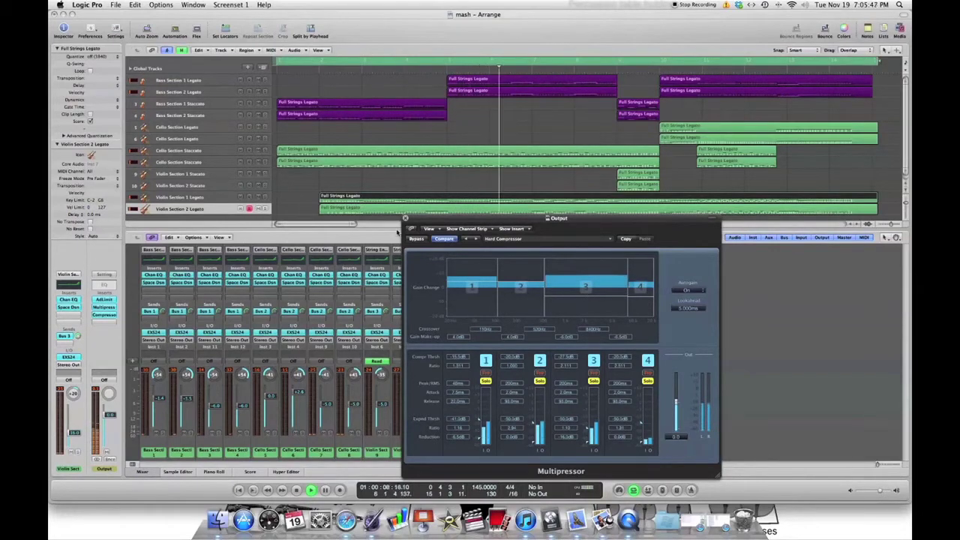
left_click(405, 219)
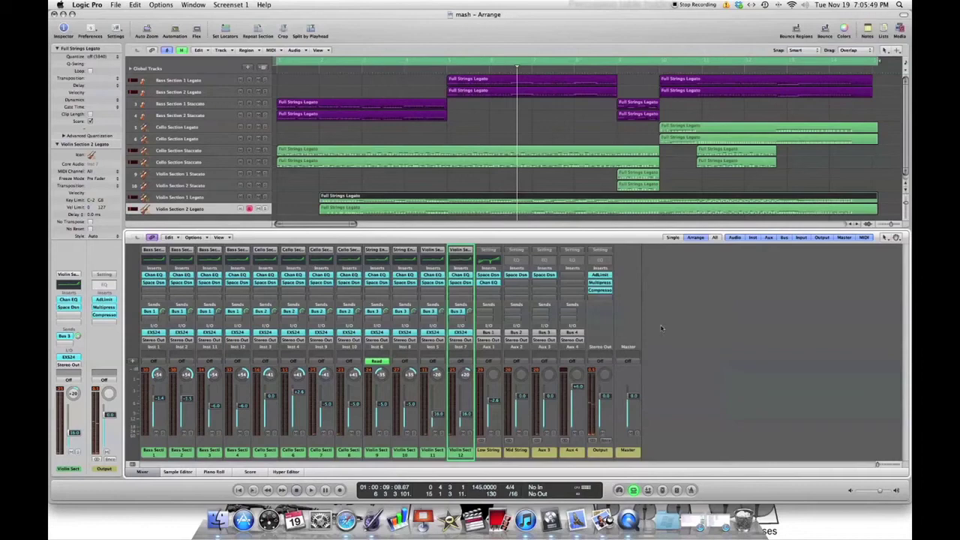
left_click(600, 283)
left_click(612, 238)
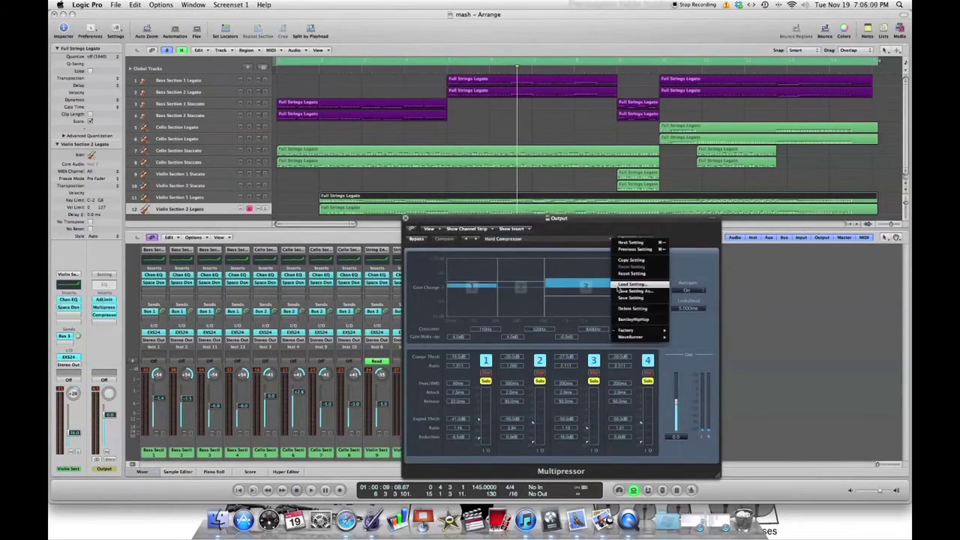
mouse_move(634, 330)
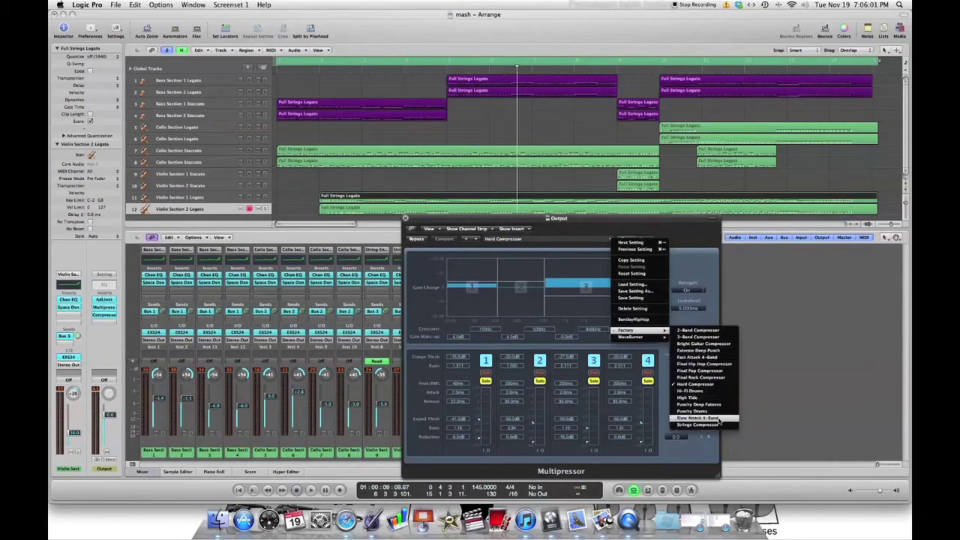
left_click(830, 403)
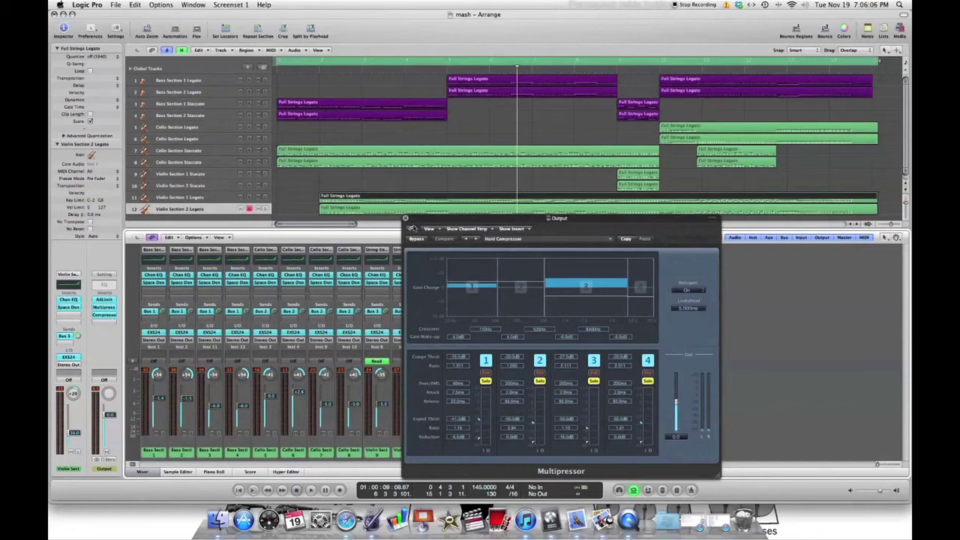
left_click(406, 218)
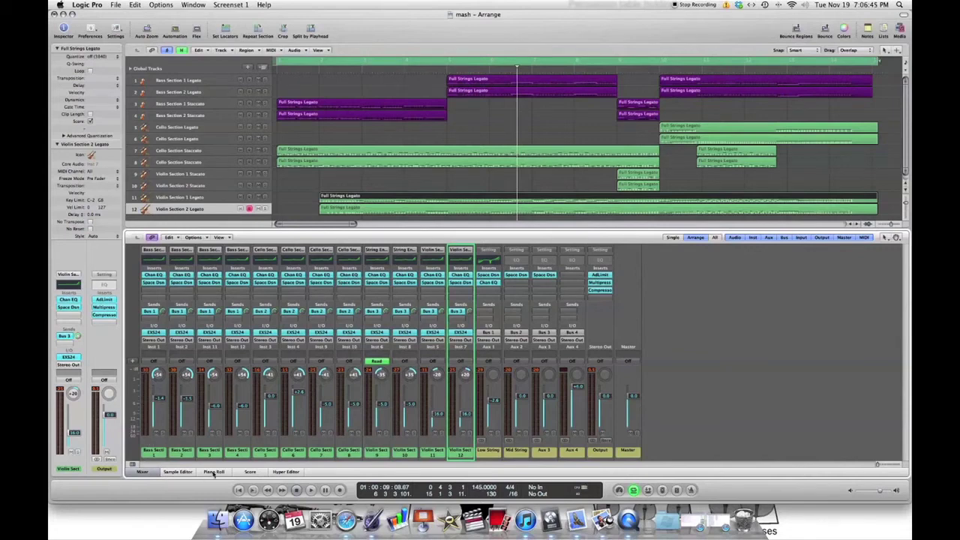
key("p")
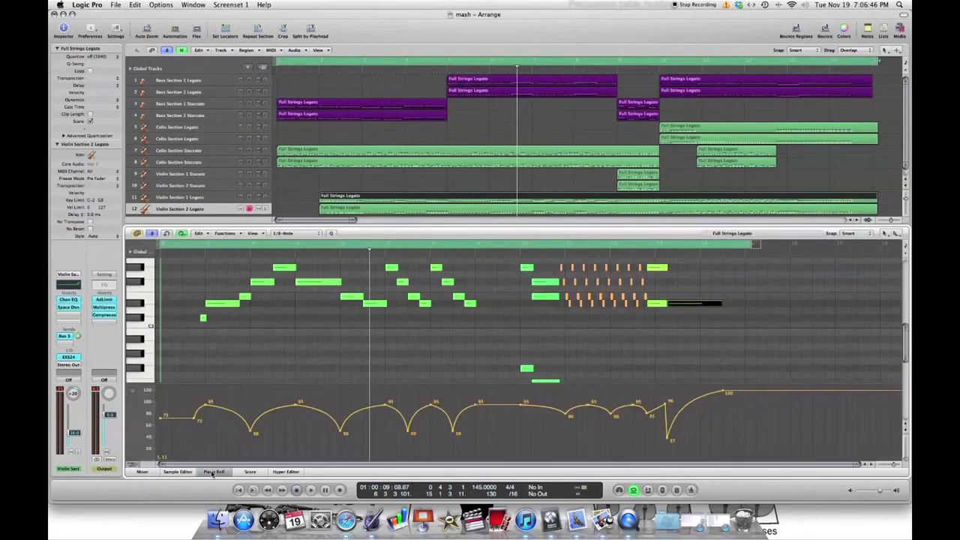
left_click(132, 391)
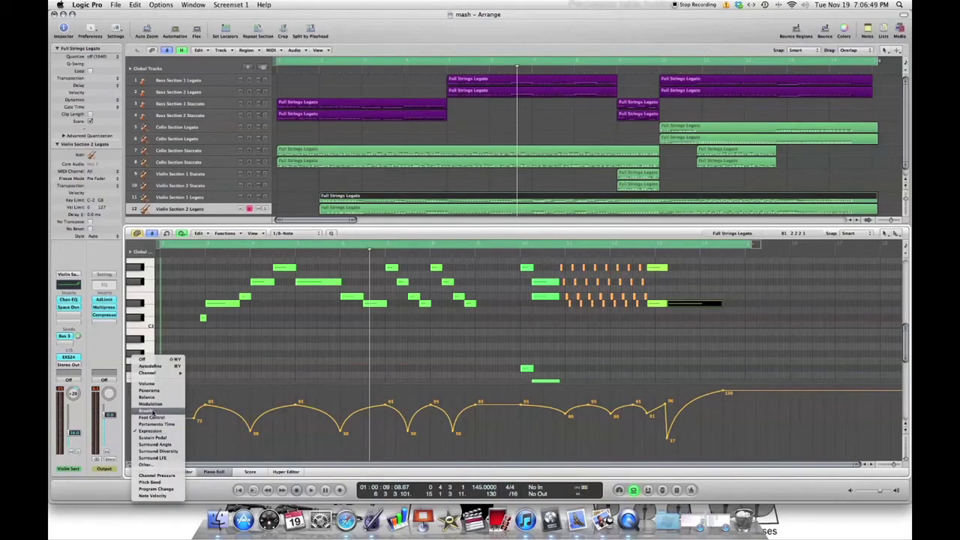
left_click(300, 367)
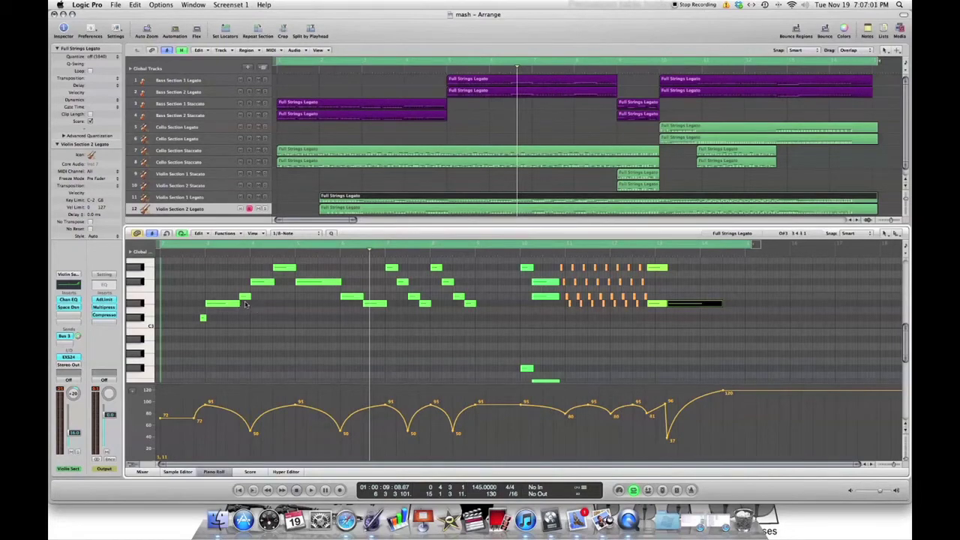
left_click(896, 235)
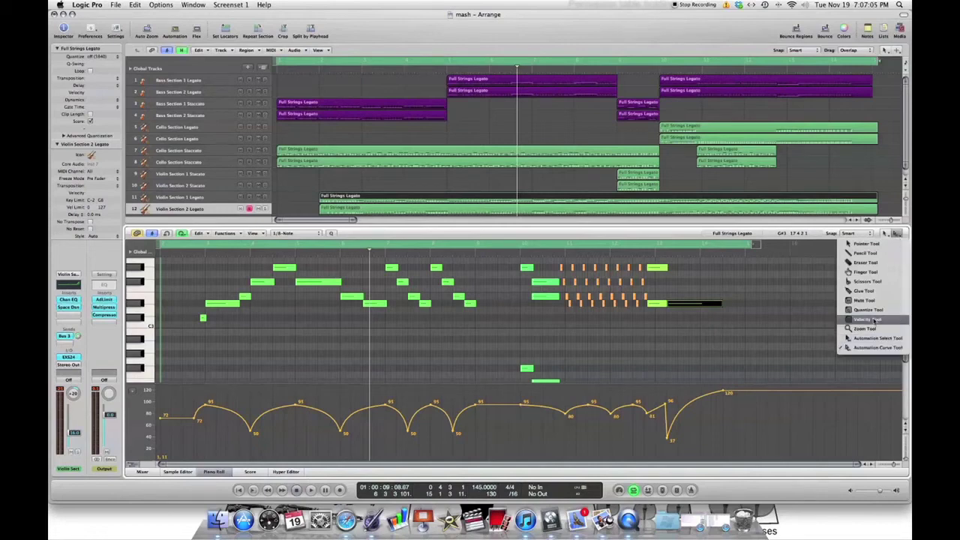
left_click(906, 232)
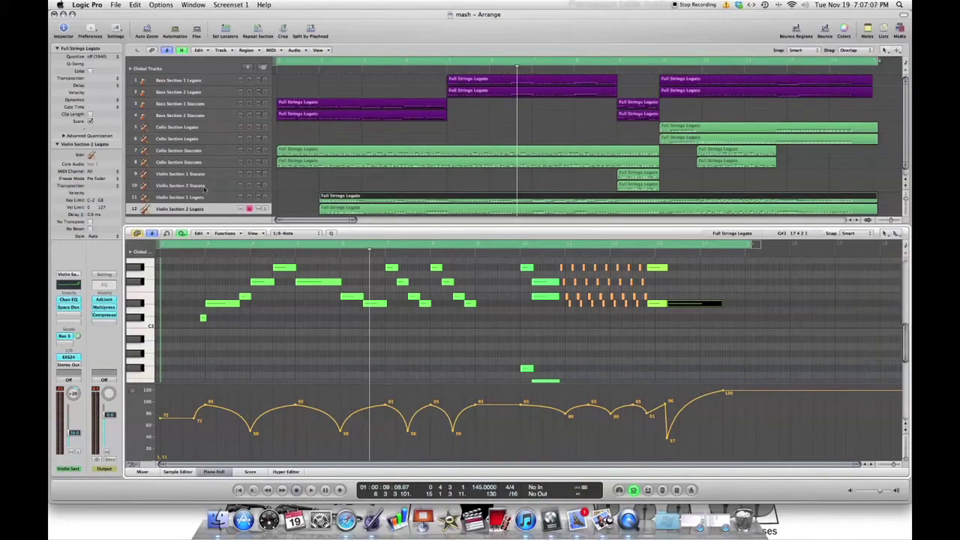
left_click(139, 472)
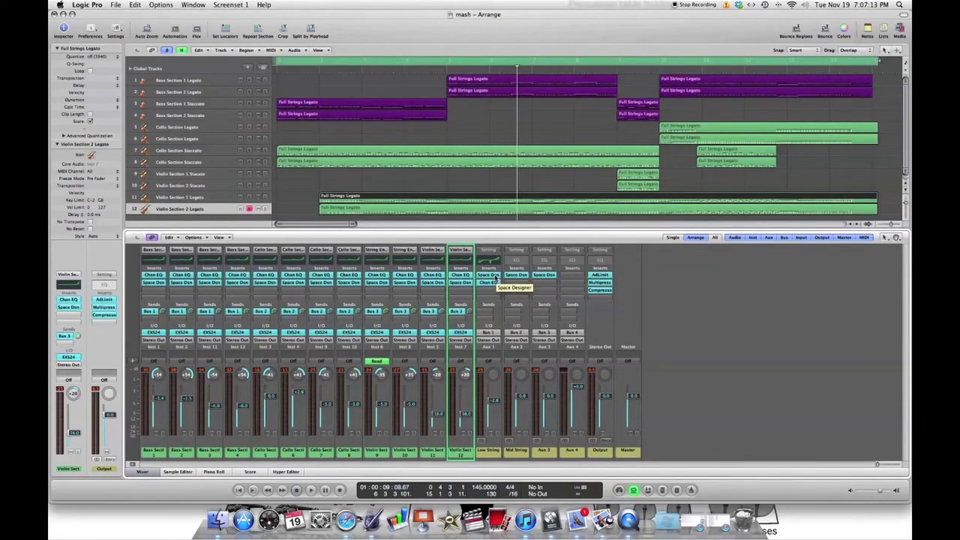
left_click(495, 277)
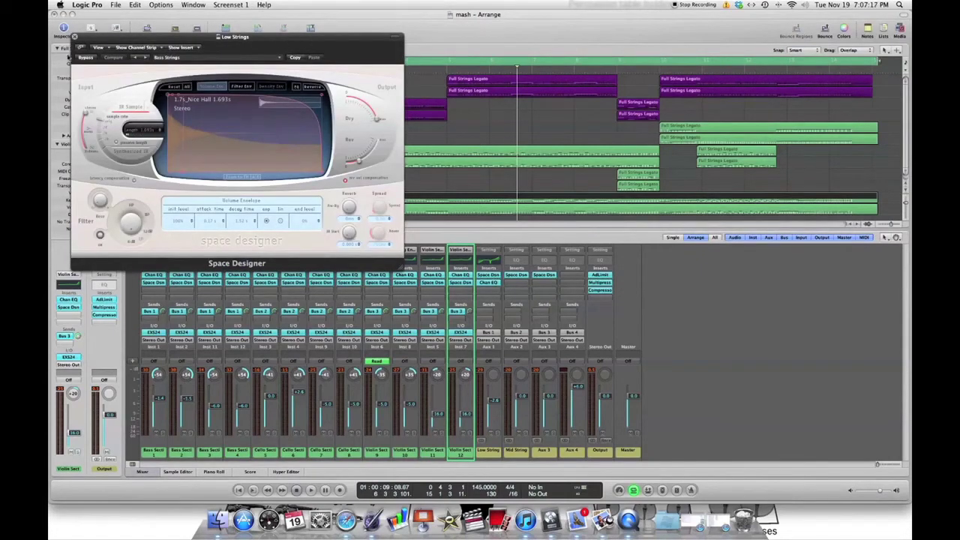
left_click(280, 60)
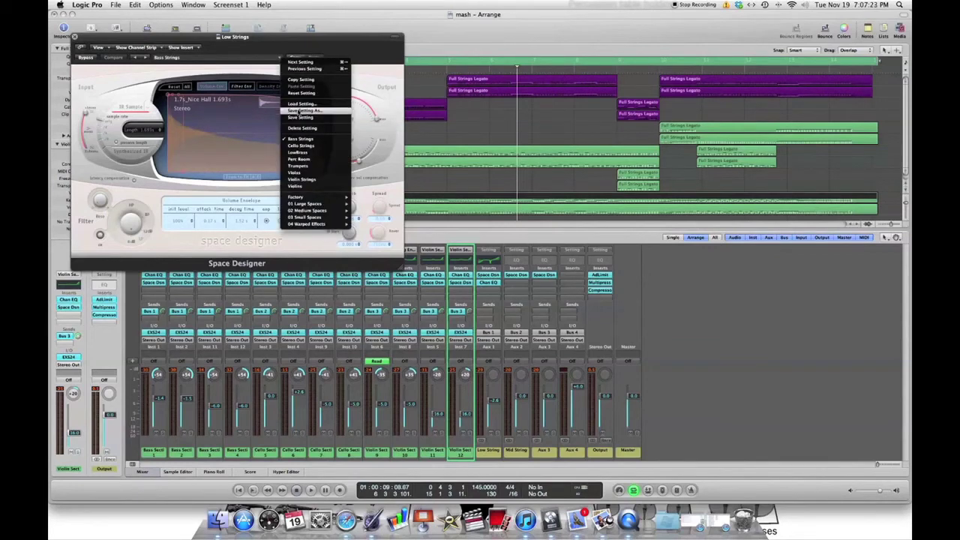
left_click(216, 41)
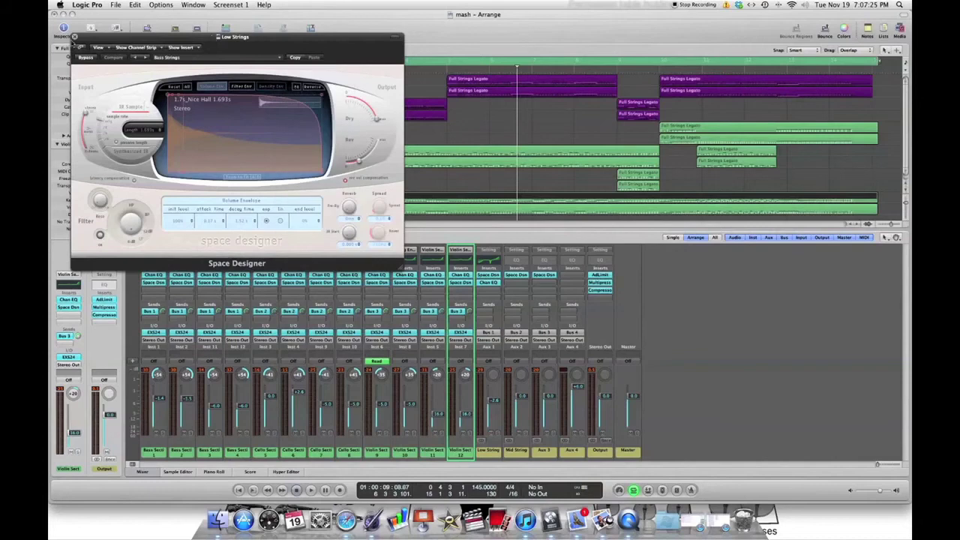
left_click(74, 36)
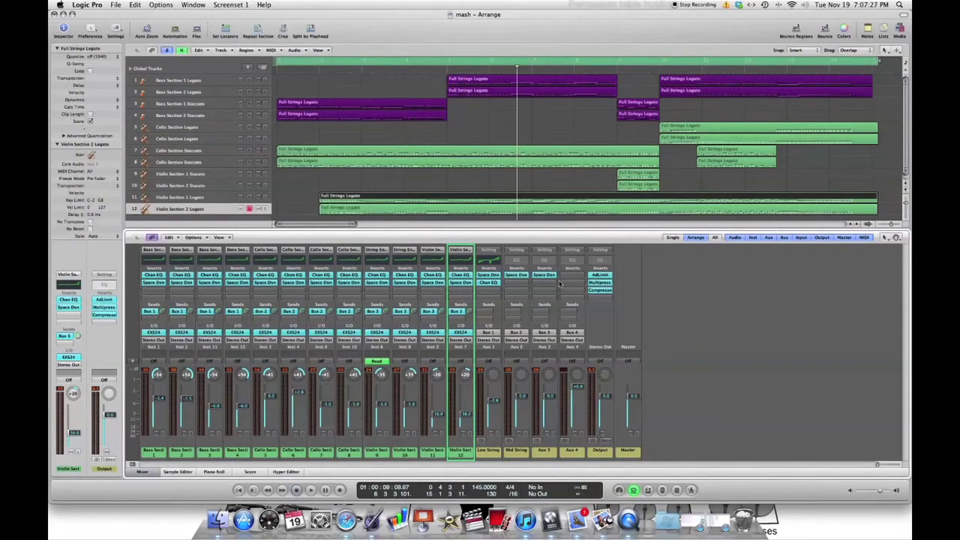